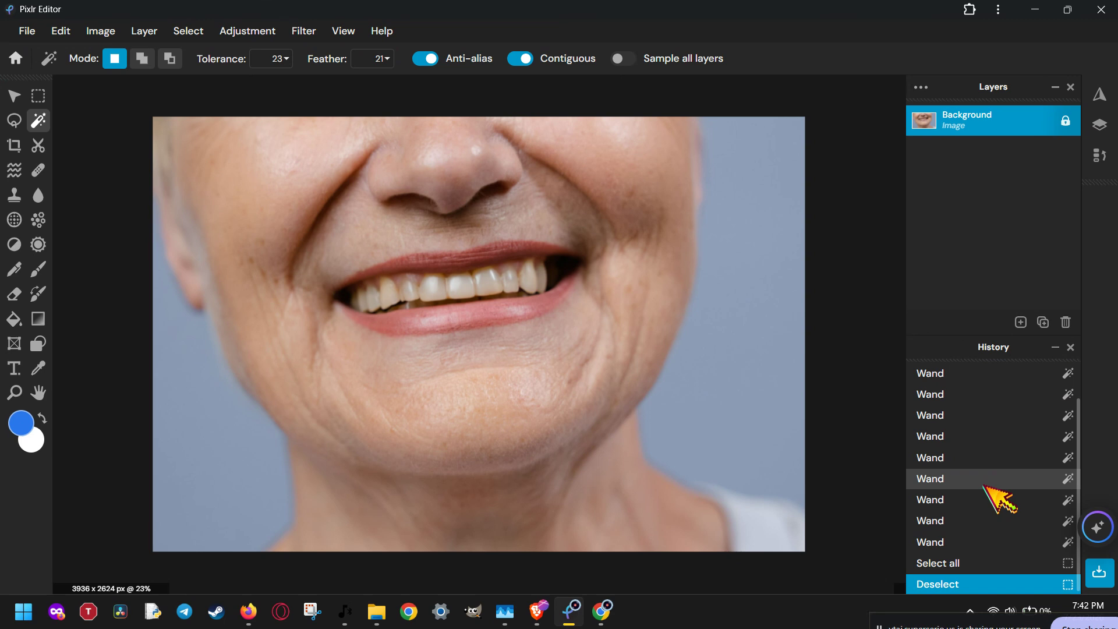
Step: Open the add-layer menu from the Layers panel above the smiling portrait
left_click(1020, 322)
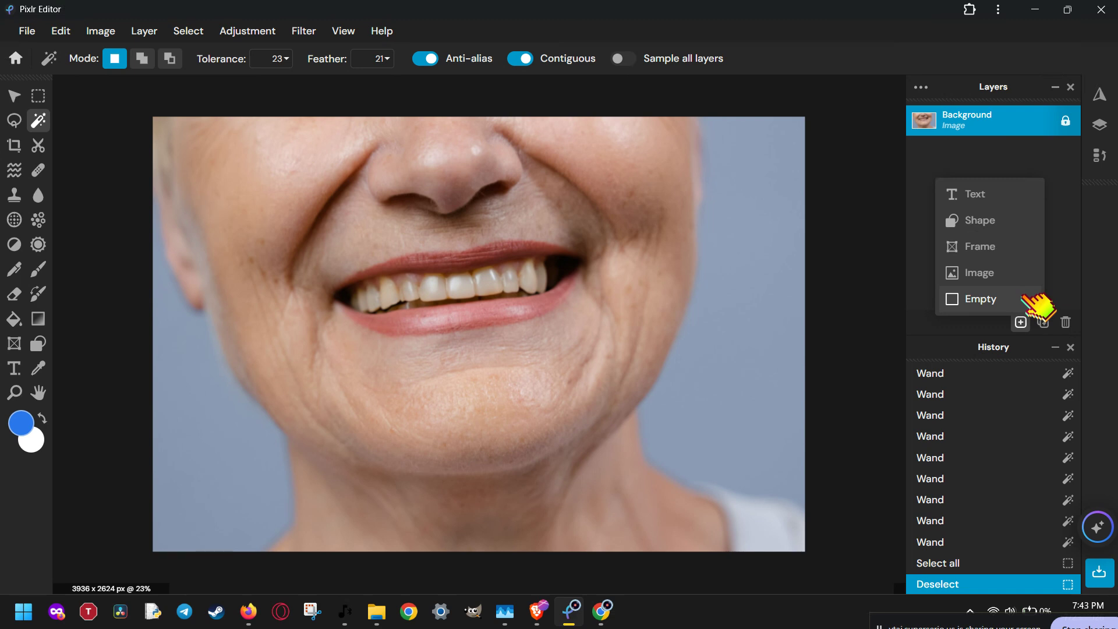
Step: Add an empty Layer 2 above the photo, rasterize it, and select the Shape tool
left_click(1025, 298)
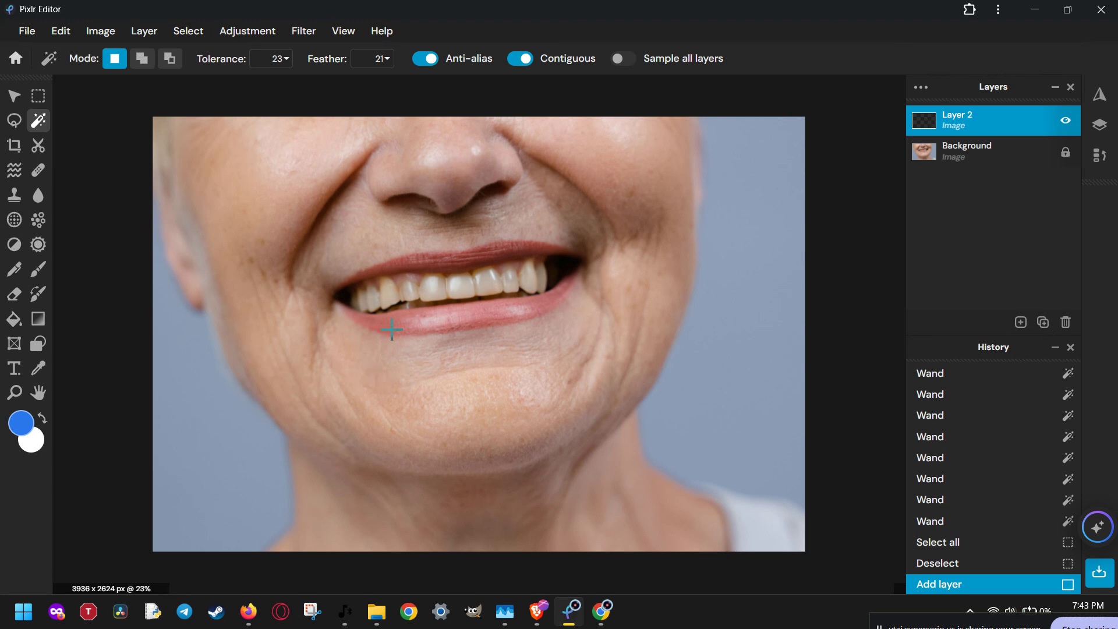
left_click(145, 32)
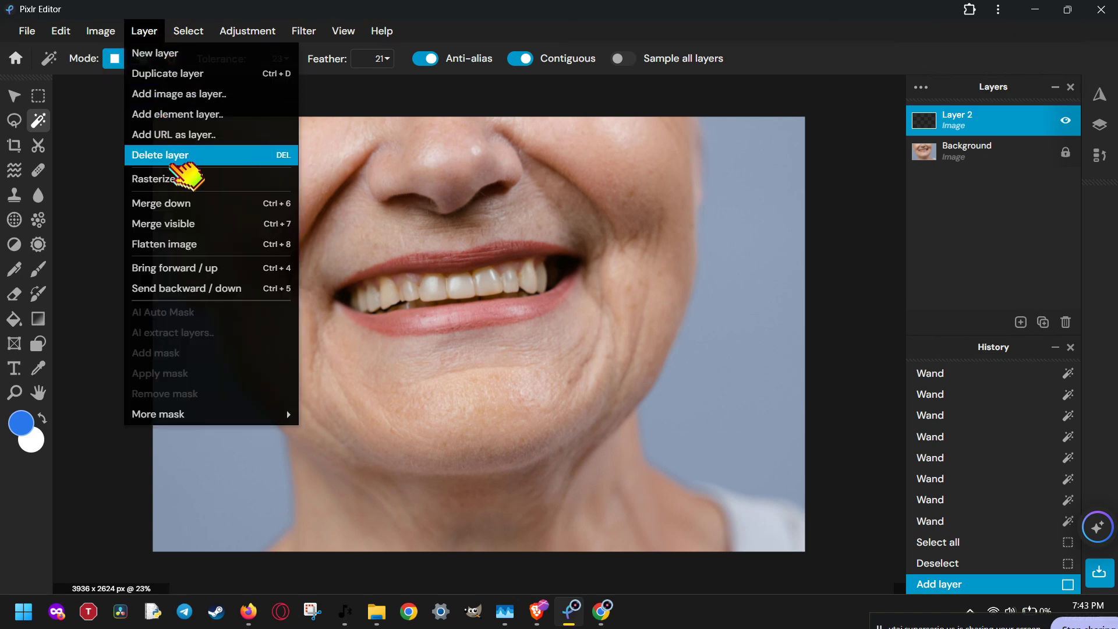
left_click(185, 180)
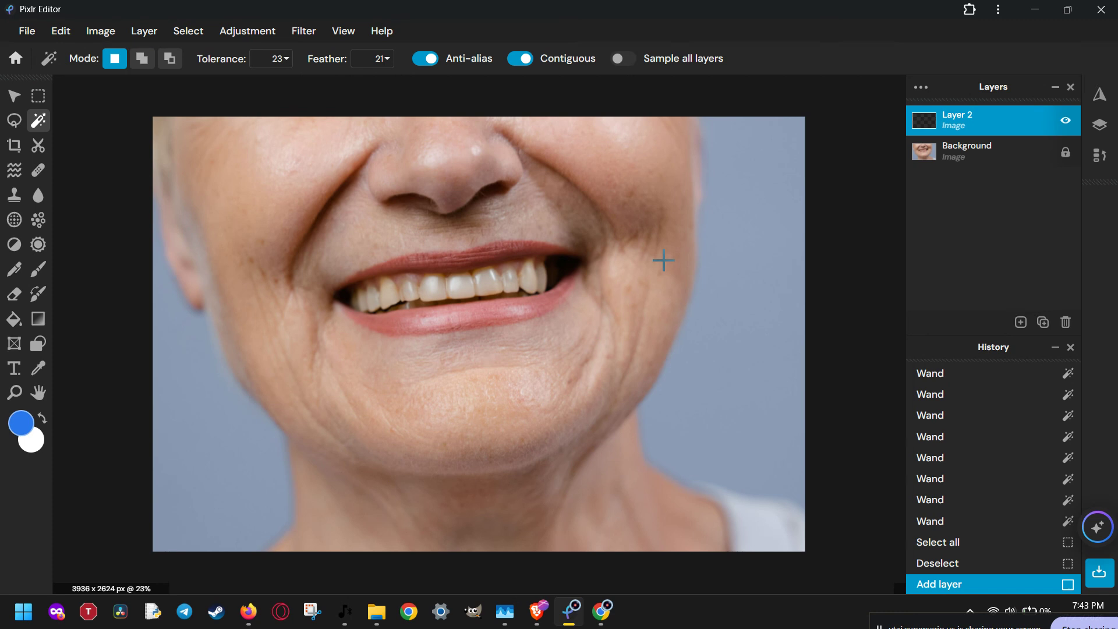
left_click(46, 347)
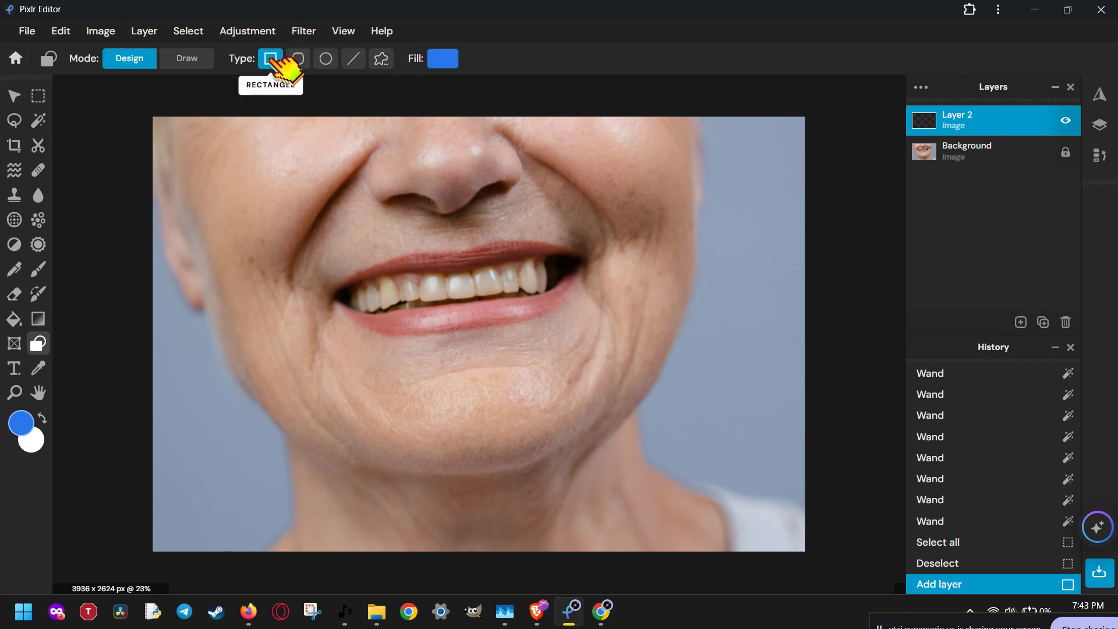
Step: In Draw mode, draw a white filled triangle from the nose down across the mouth
left_click(189, 59)
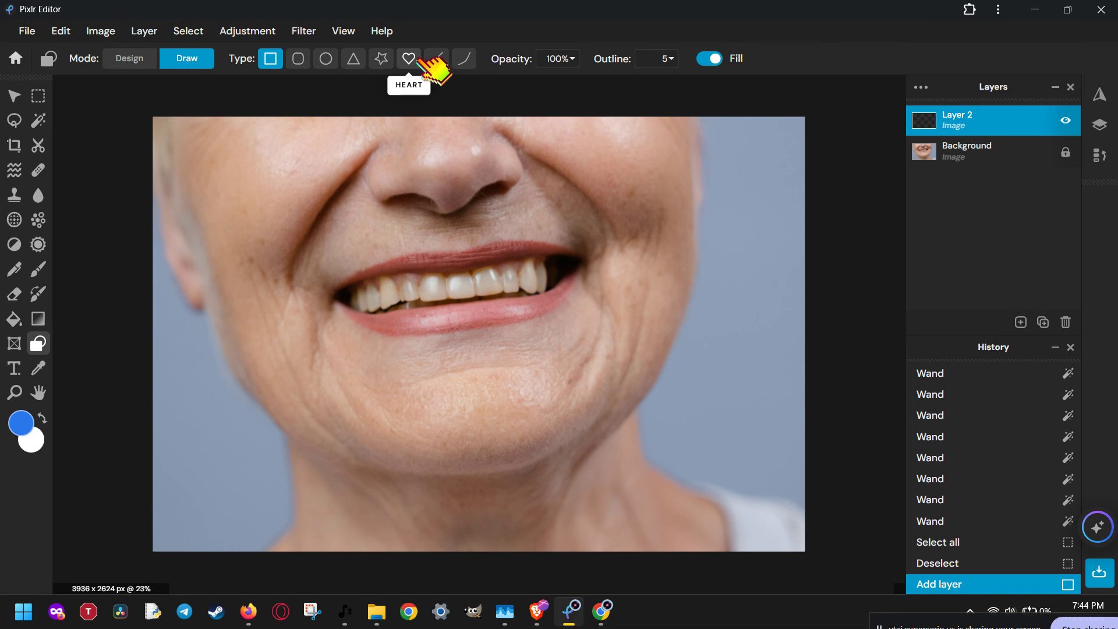
left_click(353, 58)
left_click_drag(476, 255, 496, 304)
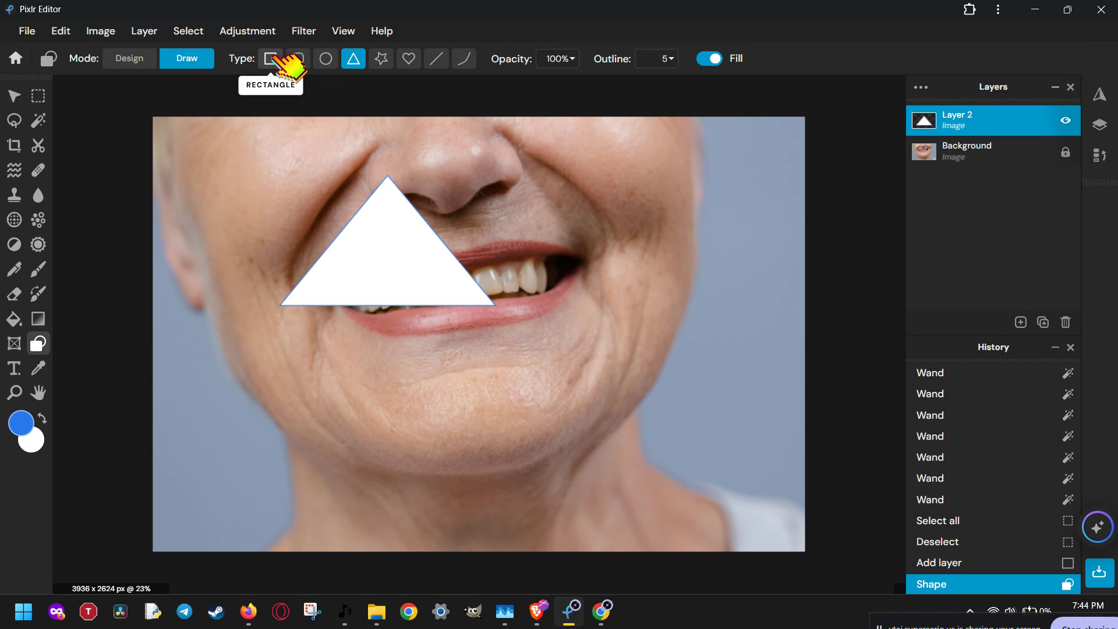
Step: Draw a rectangular shaft below the triangle, then undo it
left_click(436, 58)
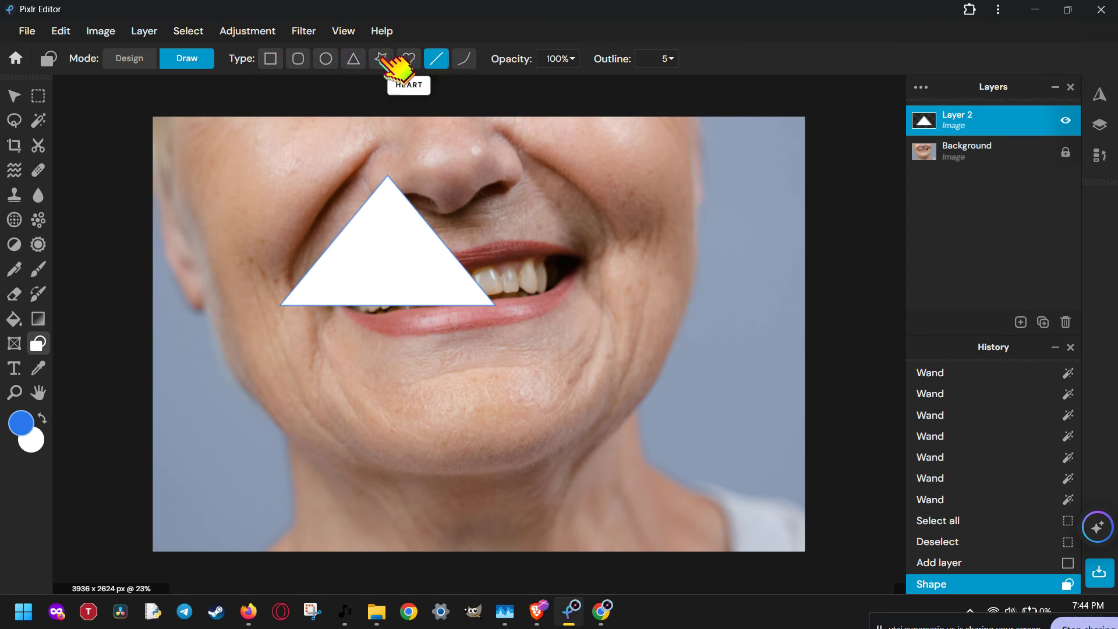
left_click(272, 58)
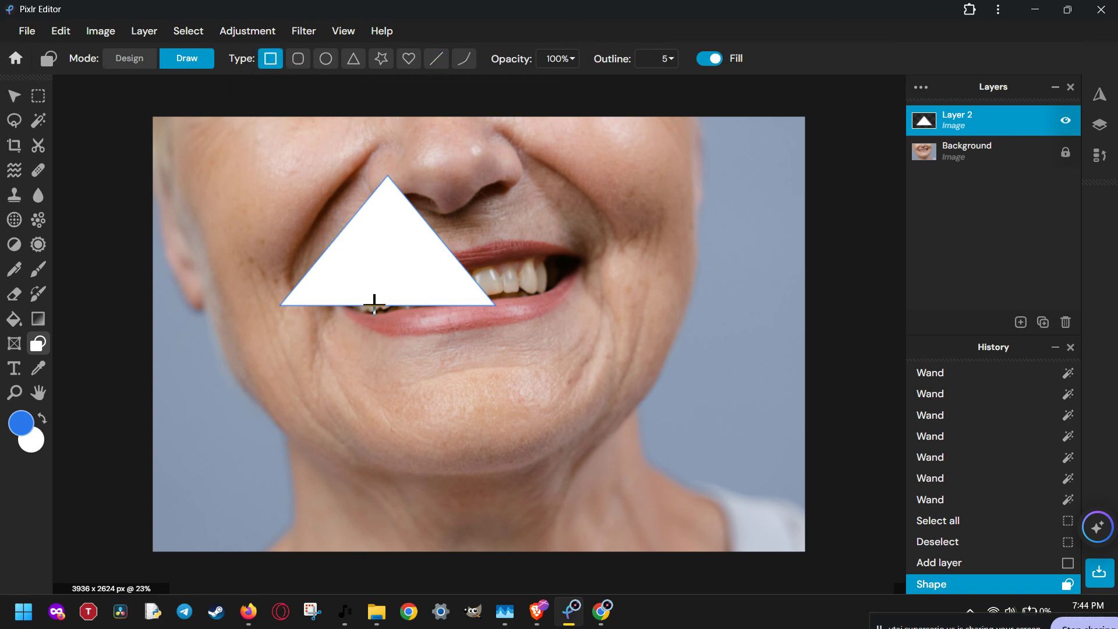
left_click_drag(369, 303, 404, 495)
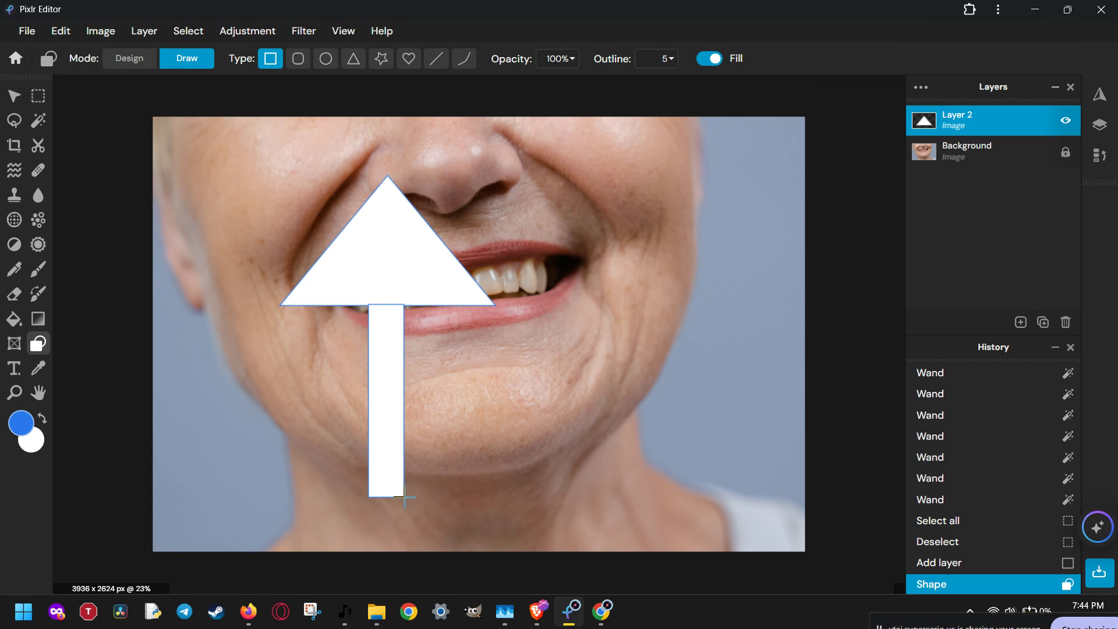
left_click_drag(405, 496, 405, 496)
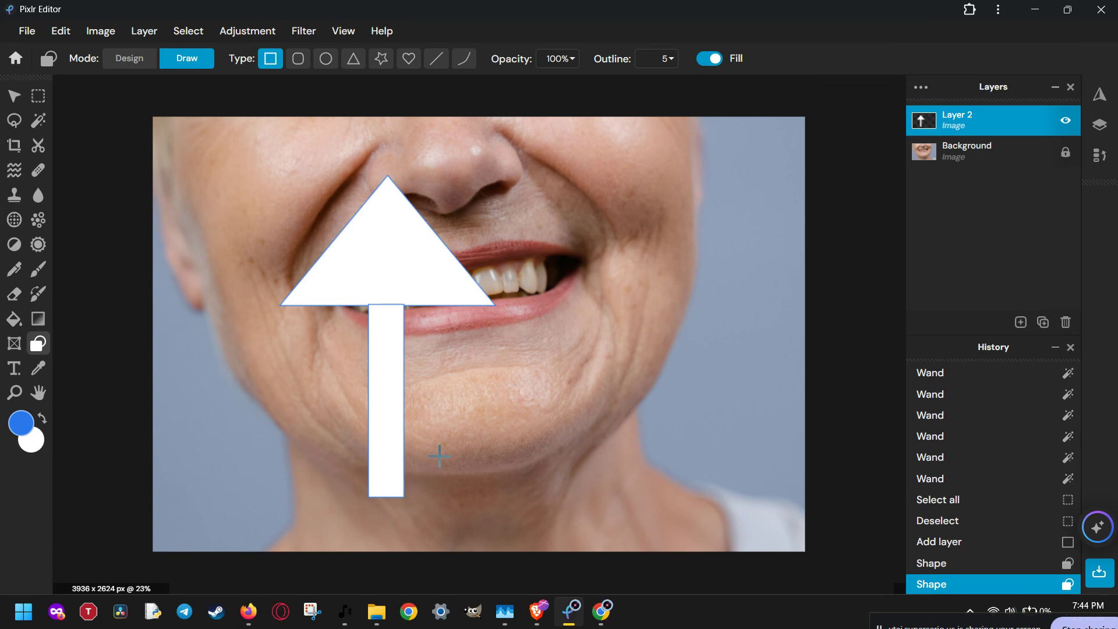
key("ctrl+z")
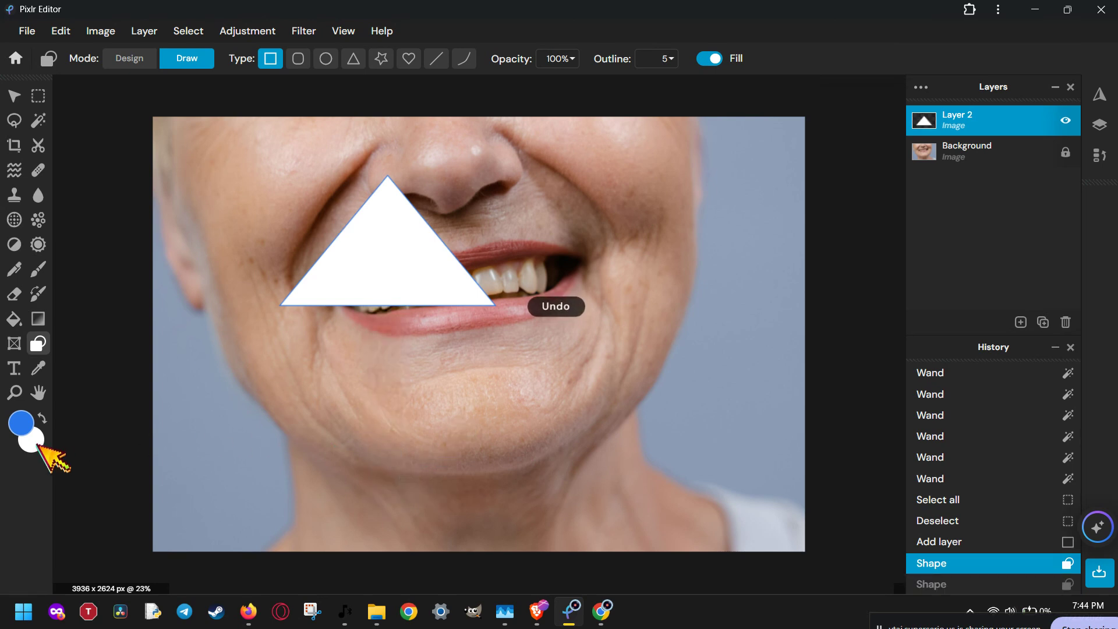
Step: Set the foreground colour to white (#FFFFFF) and redraw the shaft from triangle base to chin
left_click(21, 422)
left_click_drag(711, 295, 661, 157)
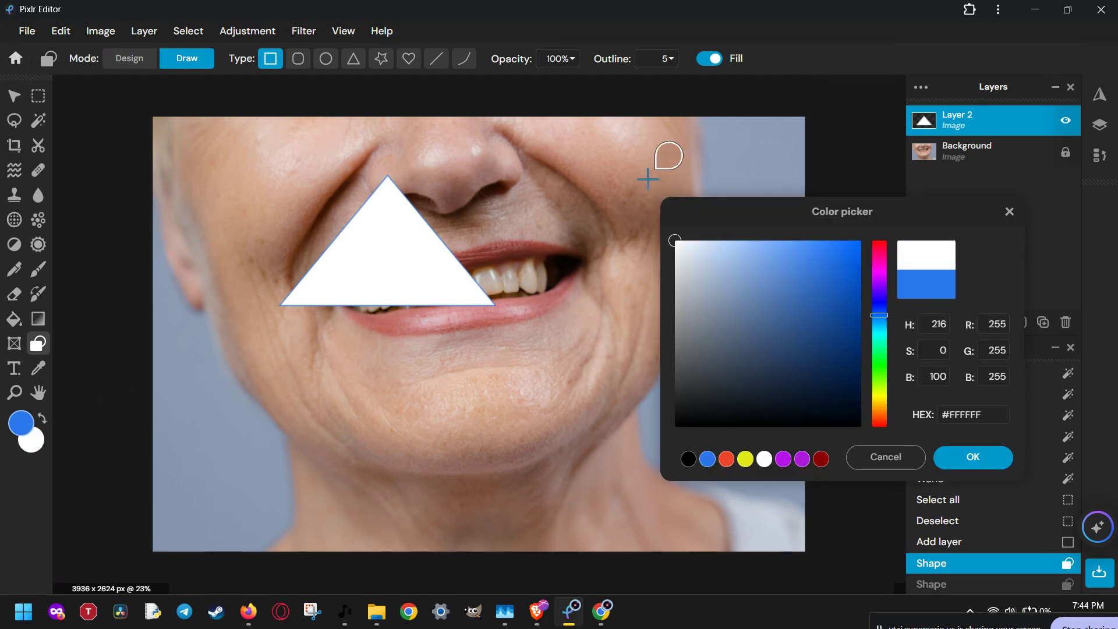
left_click(961, 459)
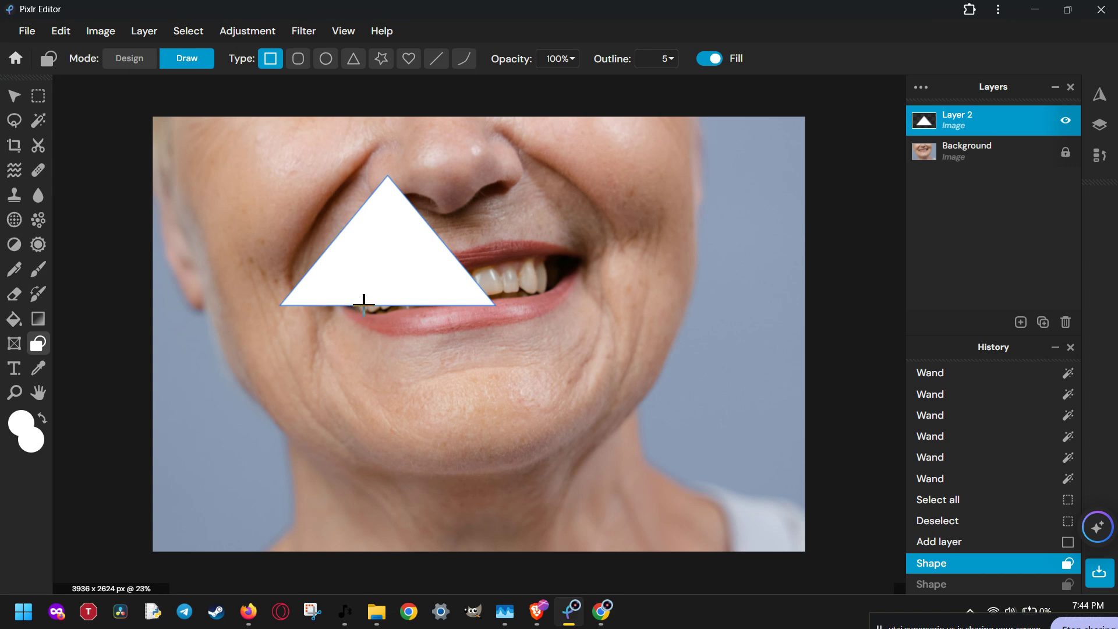
left_click_drag(363, 304, 410, 500)
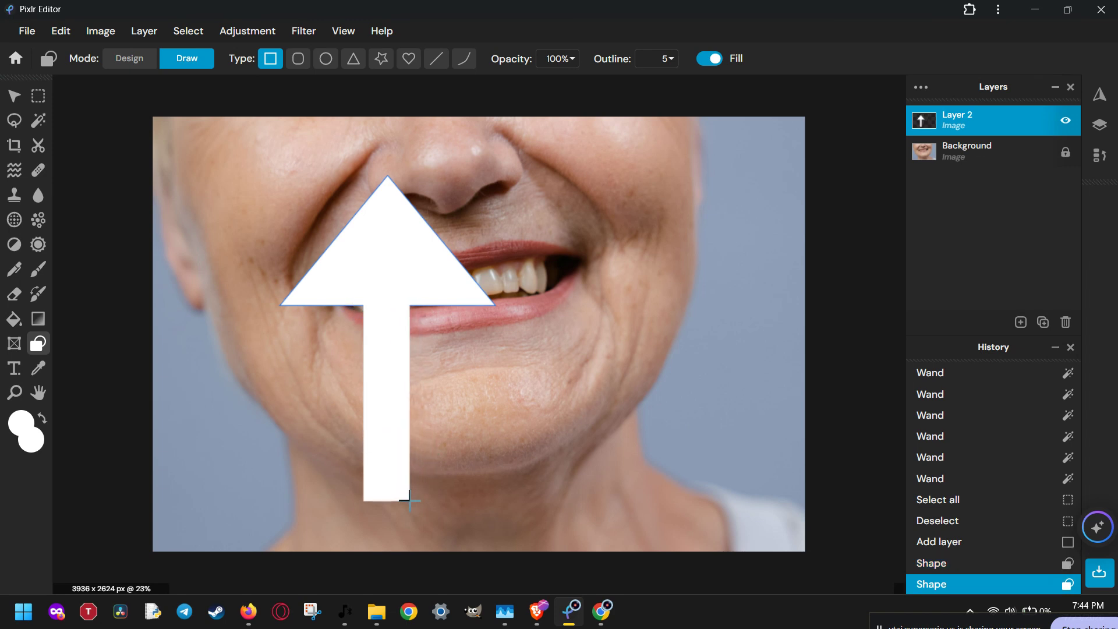
Step: Free-transform the arrow and rotate it about 55° to point up-right
left_click(62, 32)
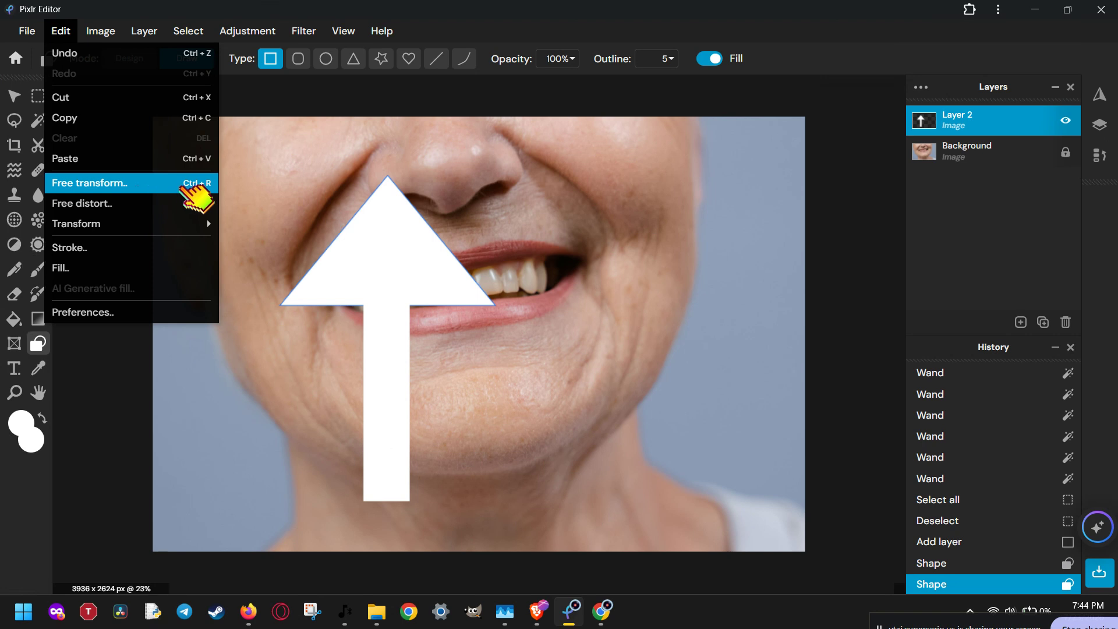
left_click(155, 188)
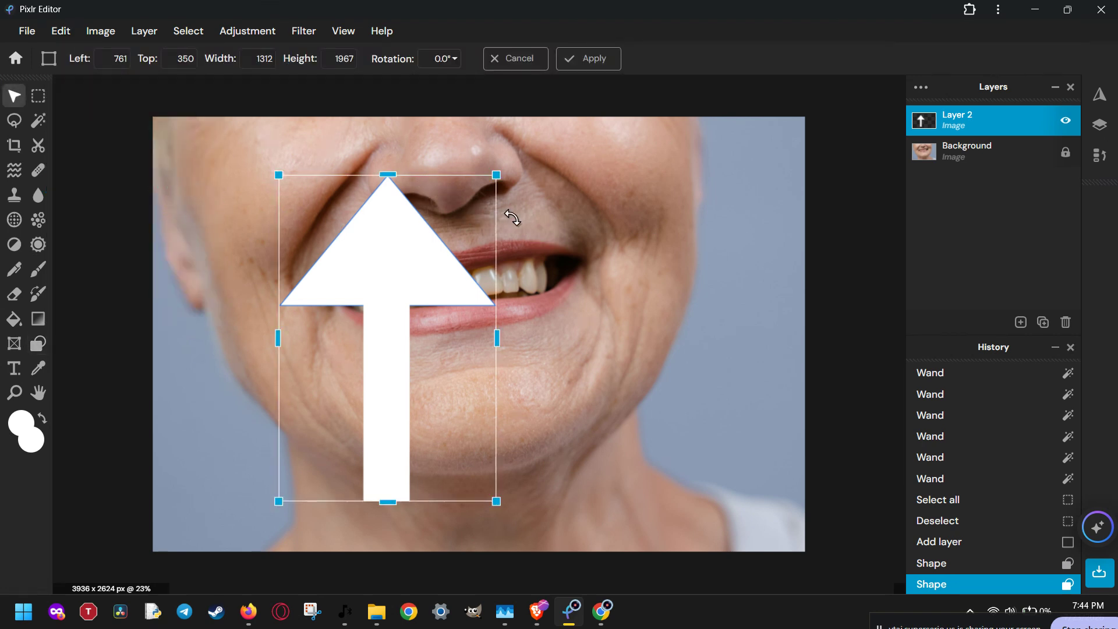
left_click_drag(512, 212, 569, 429)
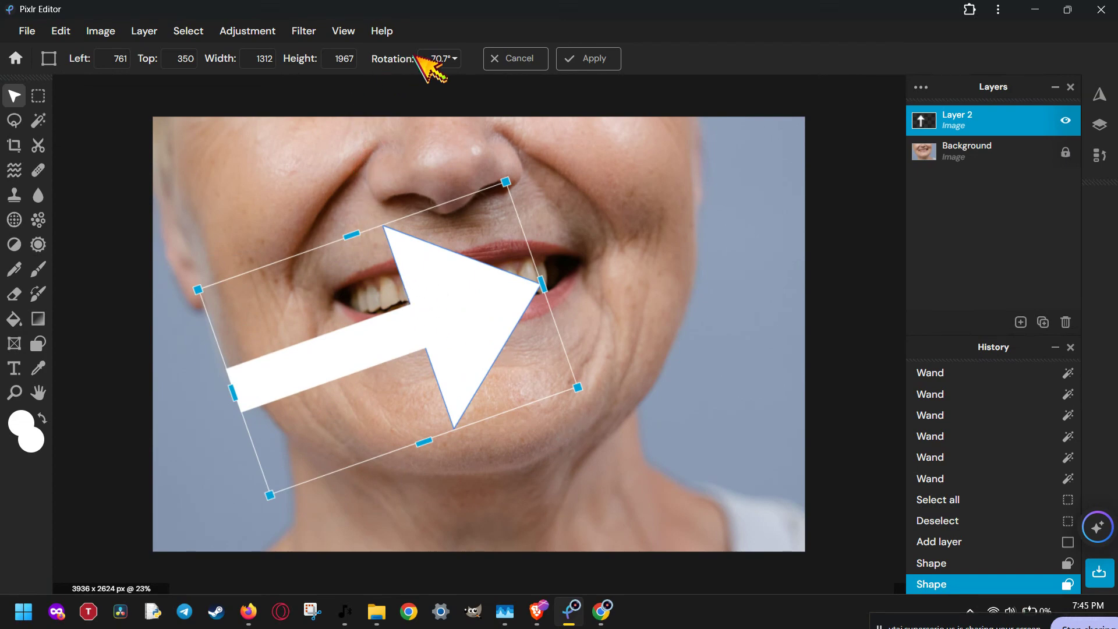
left_click(432, 59)
mouse_move(414, 89)
left_mouse_down()
mouse_move(320, 89)
mouse_move(419, 89)
mouse_move(408, 88)
left_mouse_up()
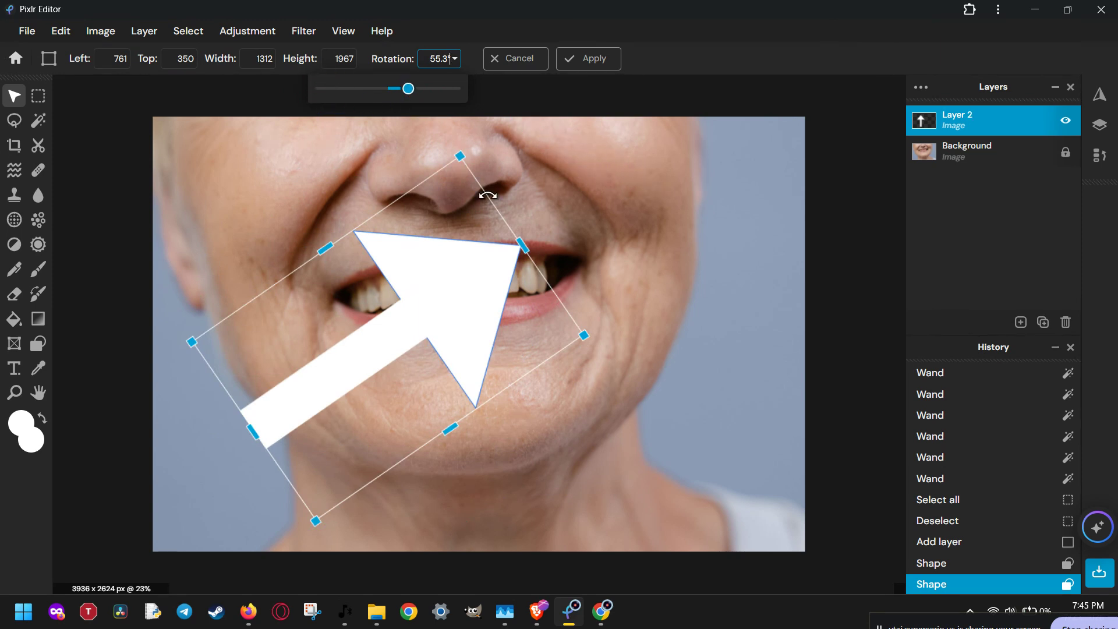
Step: Resize the arrow with the handles, adjusting its length and width
left_click_drag(463, 155, 410, 294)
left_click_drag(438, 344, 653, 263)
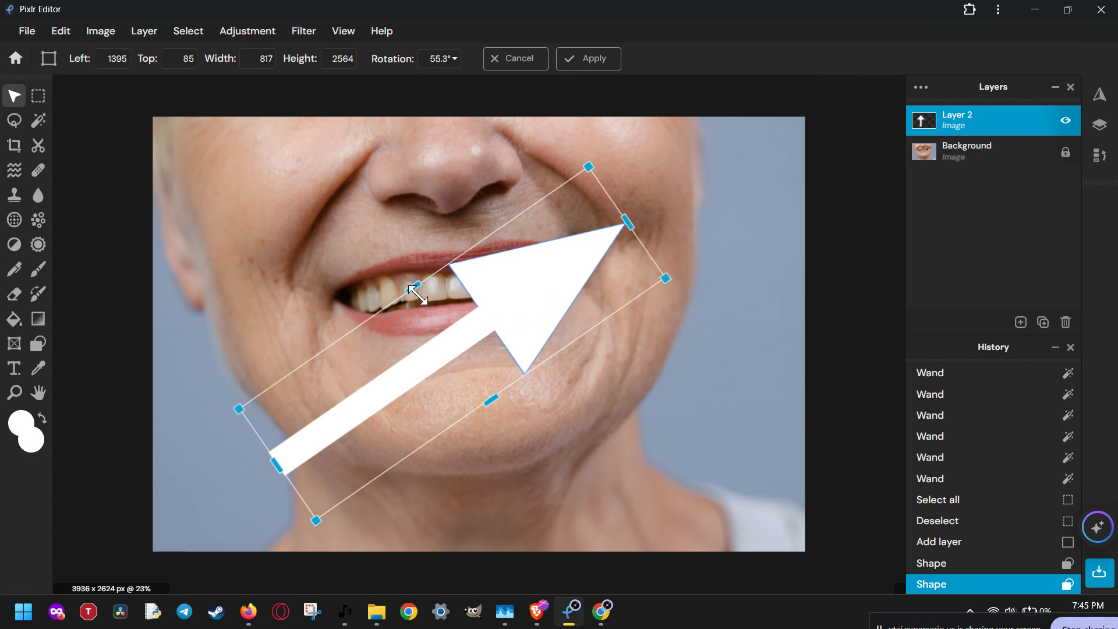
left_click_drag(413, 286, 452, 298)
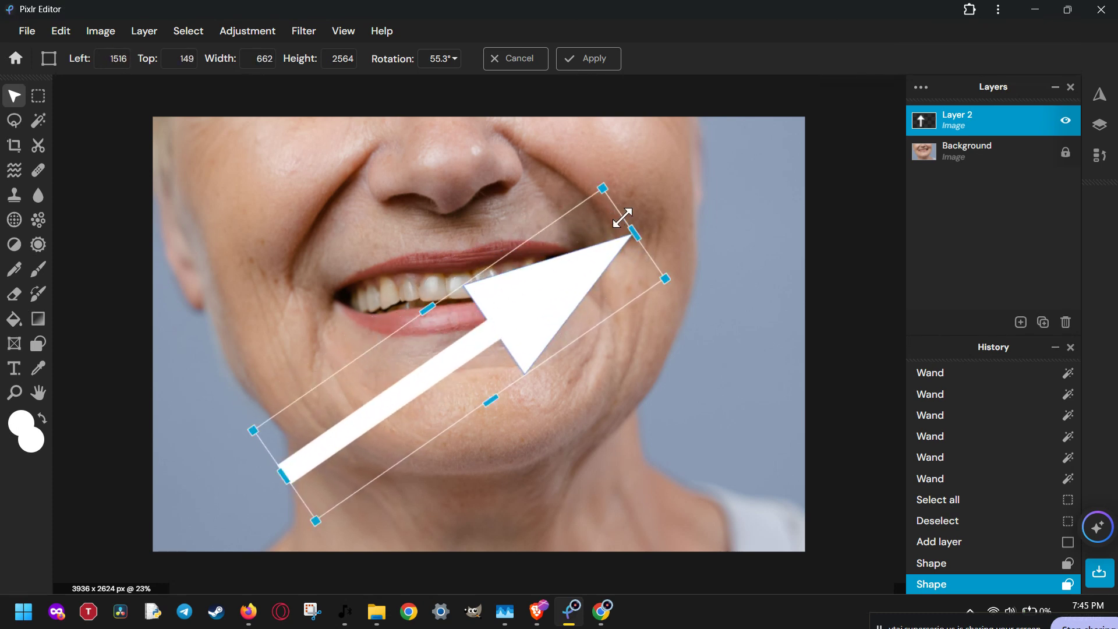
left_click_drag(635, 235, 450, 362)
left_click_drag(401, 461, 377, 434)
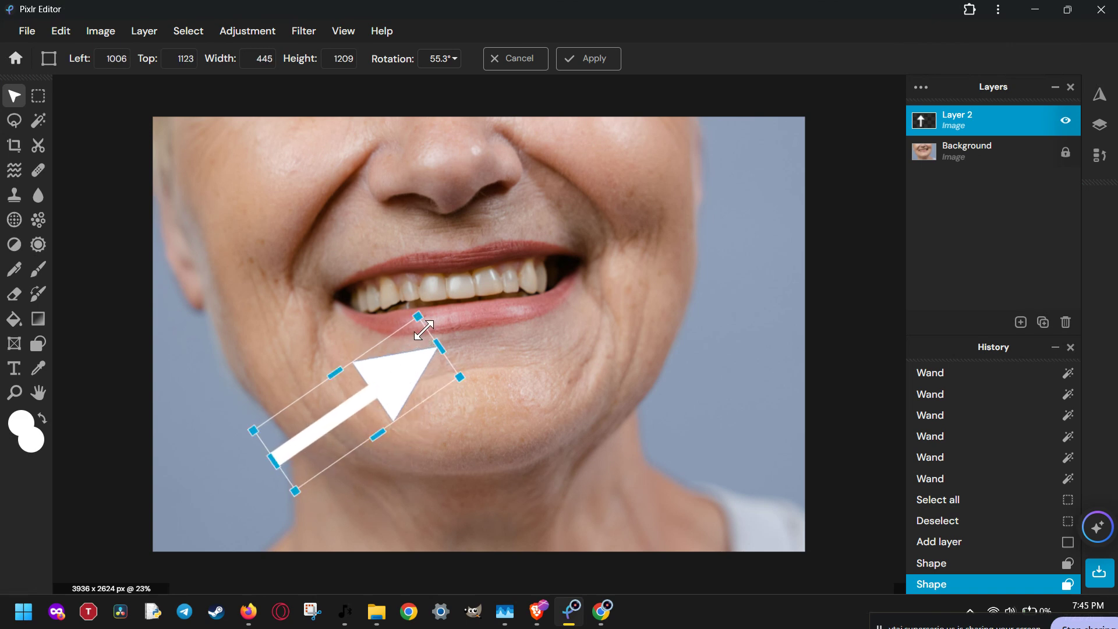
left_click_drag(417, 316, 544, 273)
left_click_drag(378, 333, 353, 274)
Step: Position the arrow over the smiling mouth, apply the transform, and reselect the arrow layer
left_click_drag(464, 307, 469, 335)
left_click(686, 340)
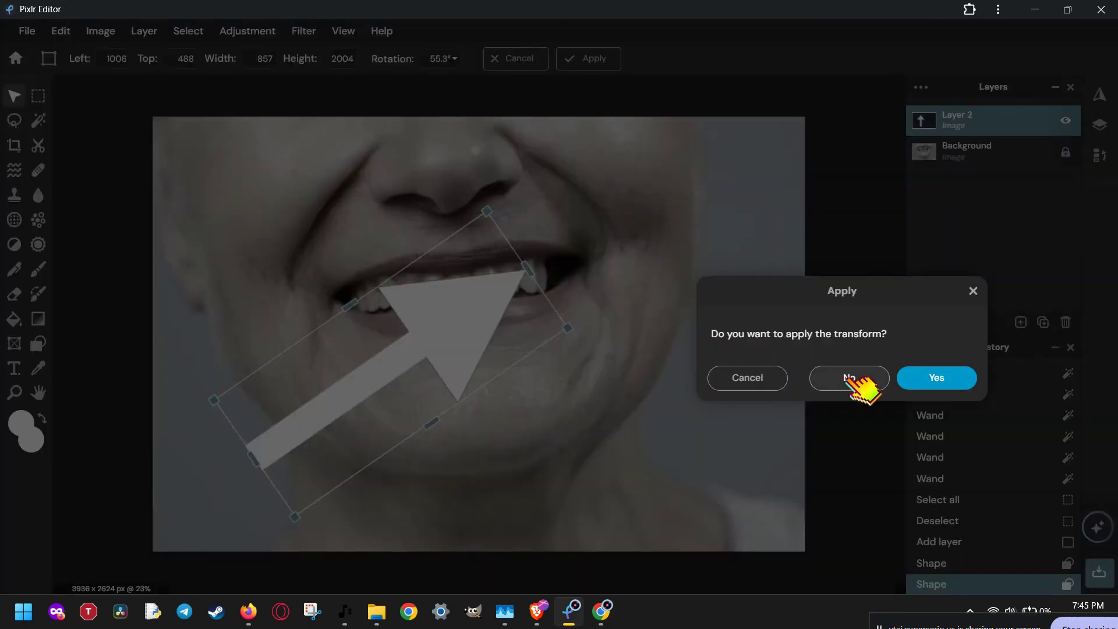
left_click(926, 381)
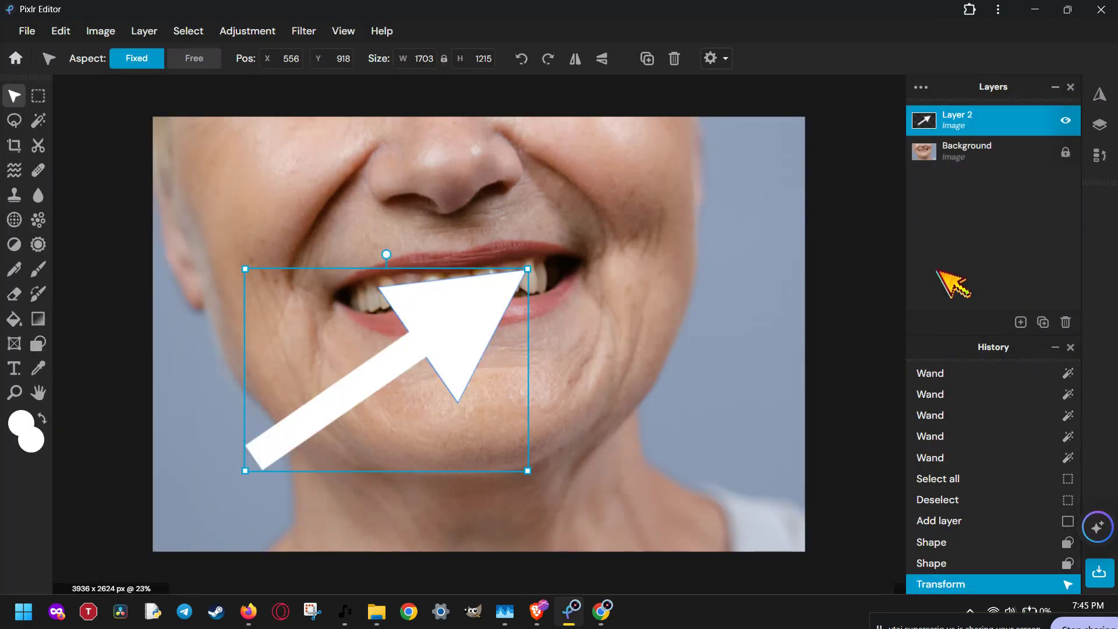
left_click(959, 153)
left_click(964, 121)
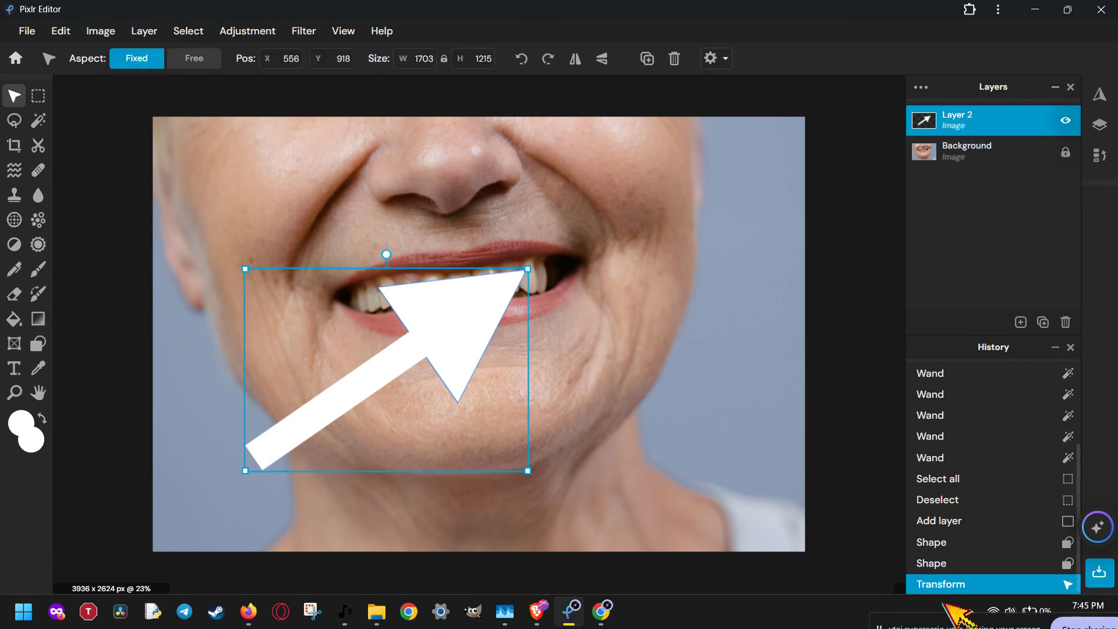
left_click(1062, 627)
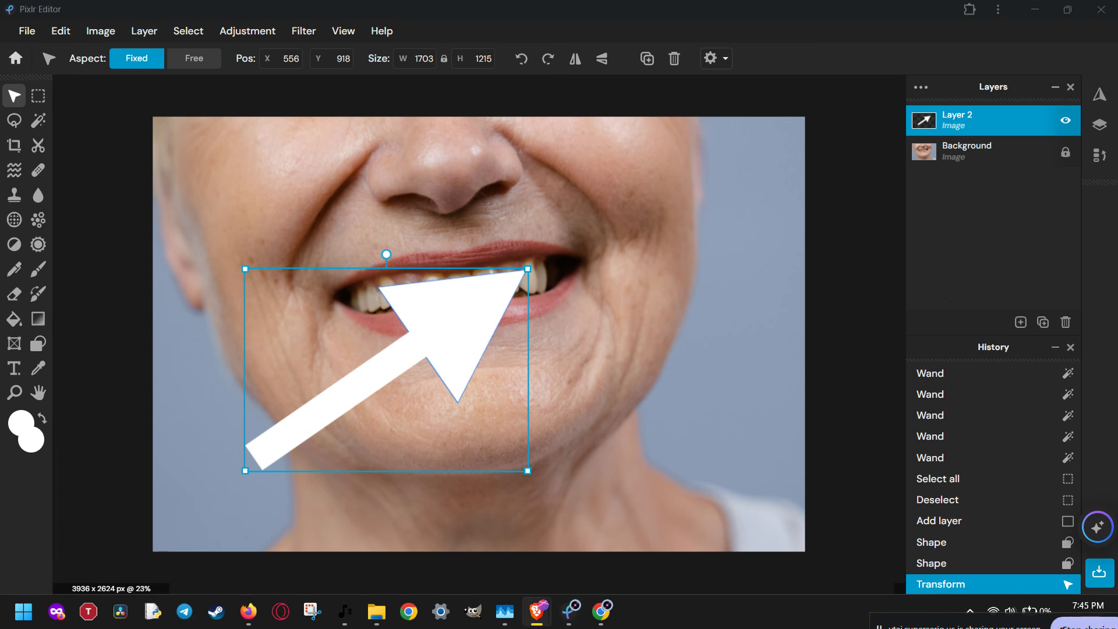